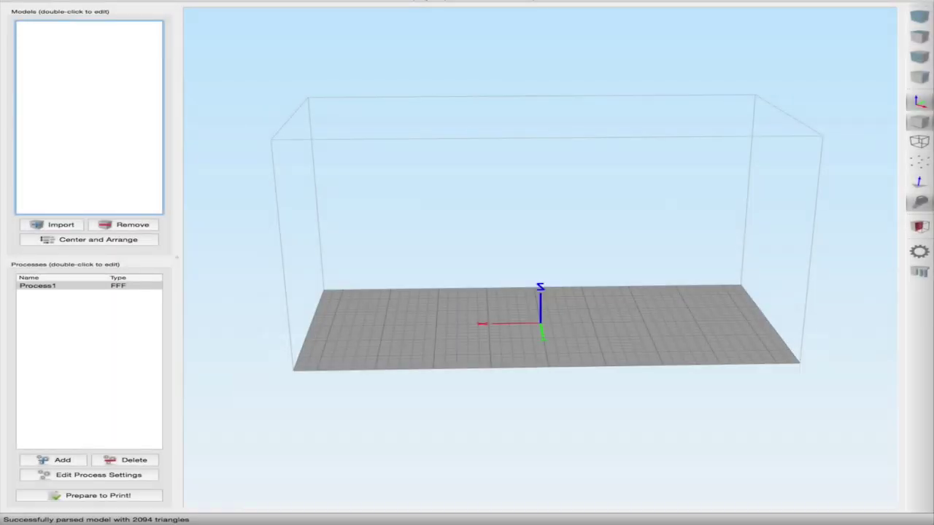
# - Load Base.STL onto the build plate and orbit around it until the arch faces forward
pyautogui.moveTo(932, 234); pyautogui.dragTo(536, 238)
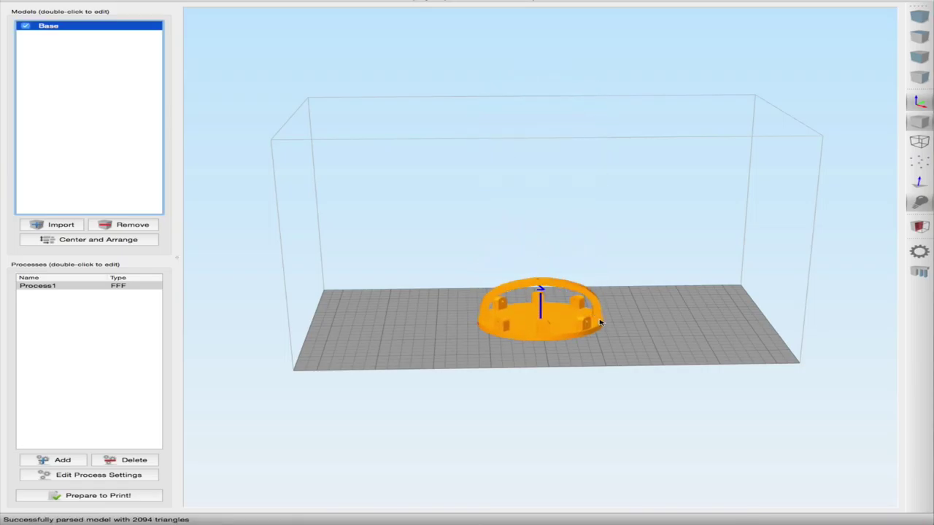
pyautogui.moveTo(625, 338)
pyautogui.mouseDown()
pyautogui.moveTo(683, 334)
pyautogui.moveTo(710, 317)
pyautogui.moveTo(697, 270)
pyautogui.moveTo(649, 258)
pyautogui.moveTo(590, 267)
pyautogui.moveTo(576, 299)
pyautogui.moveTo(609, 339)
pyautogui.moveTo(628, 345)
pyautogui.mouseUp()
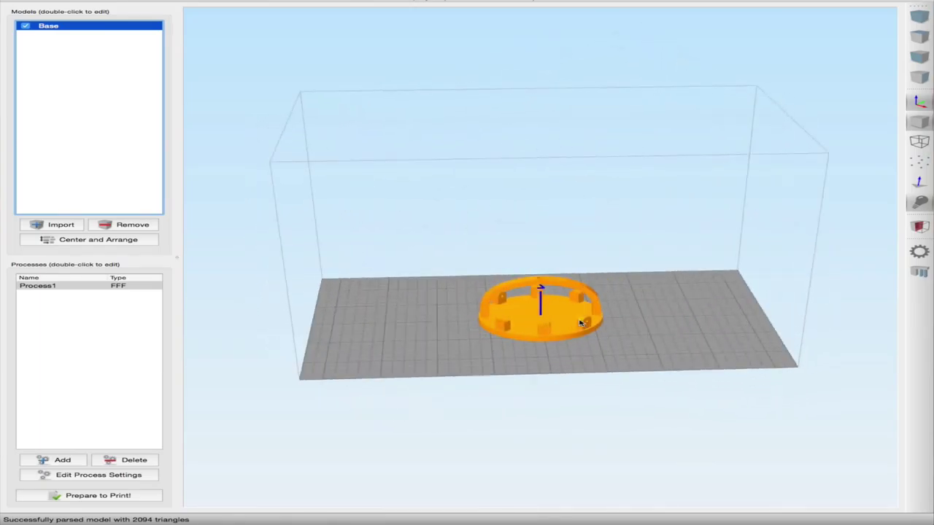
pyautogui.scroll(5, 581, 323)
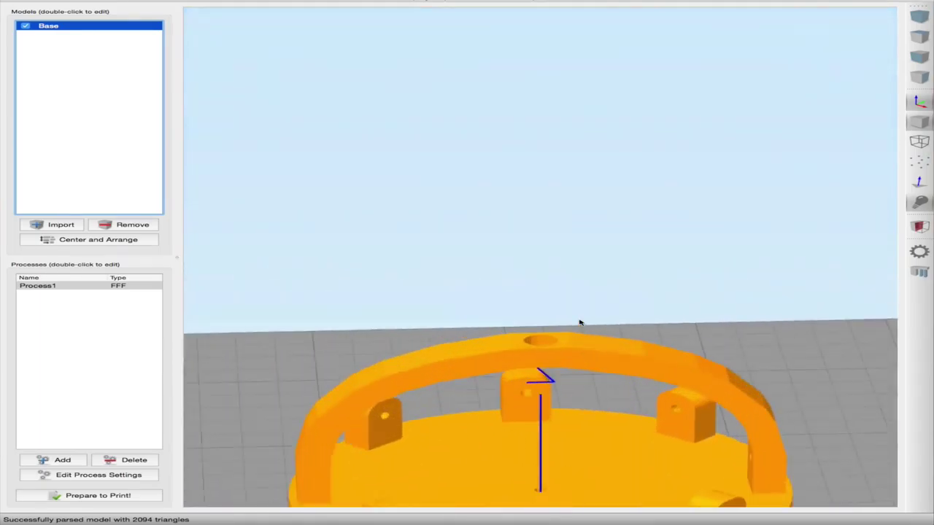
pyautogui.moveTo(581, 323); pyautogui.dragTo(581, 249)
pyautogui.moveTo(815, 331); pyautogui.dragTo(524, 305)
pyautogui.moveTo(747, 303); pyautogui.dragTo(590, 299)
pyautogui.moveTo(747, 293); pyautogui.dragTo(564, 308)
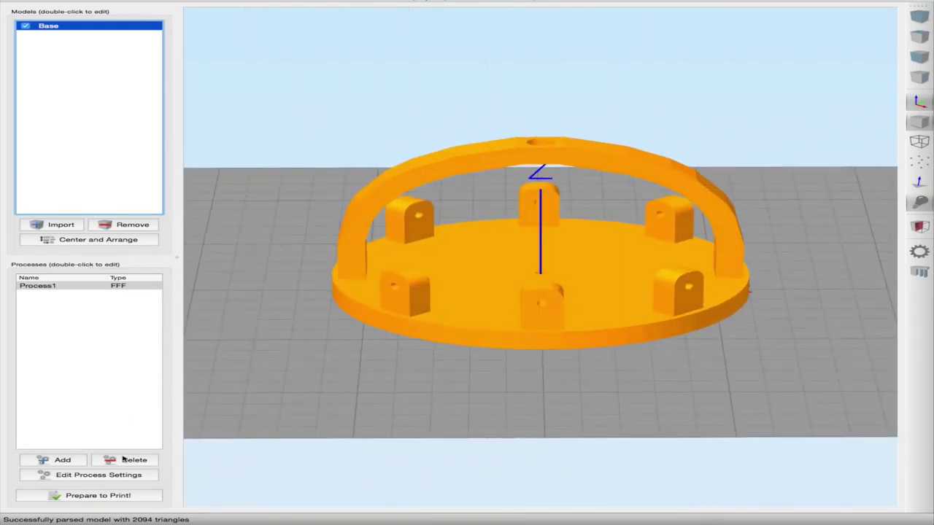
# - Auto-generate support pillars under the arch from the 45° overhang angle
pyautogui.click(920, 274)
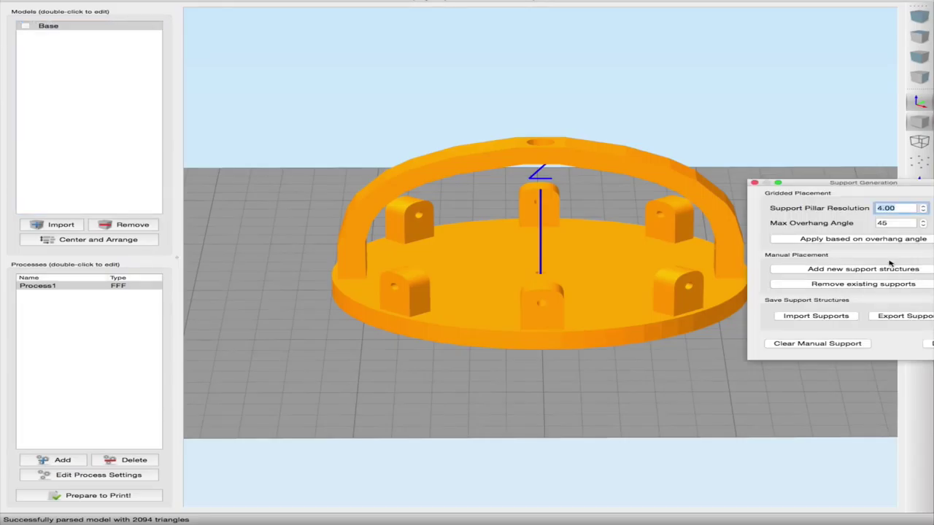
pyautogui.click(868, 239)
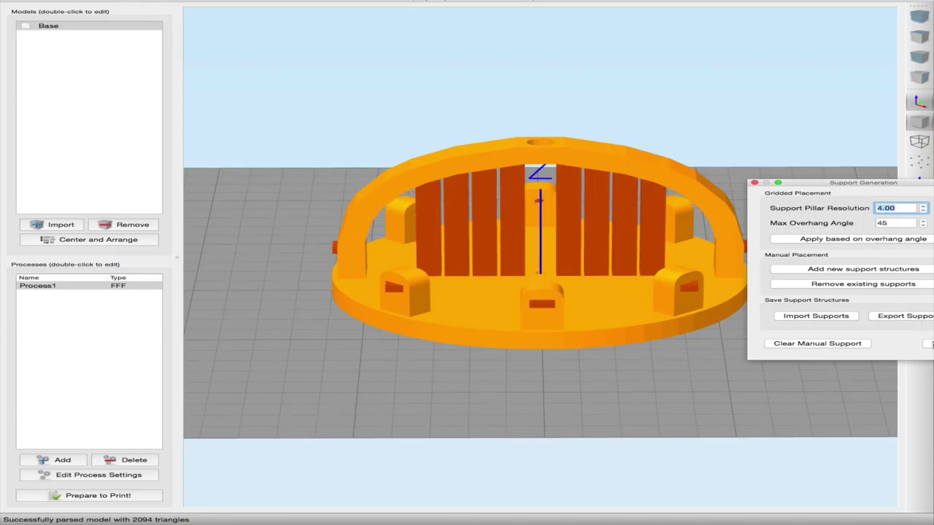
pyautogui.click(931, 344)
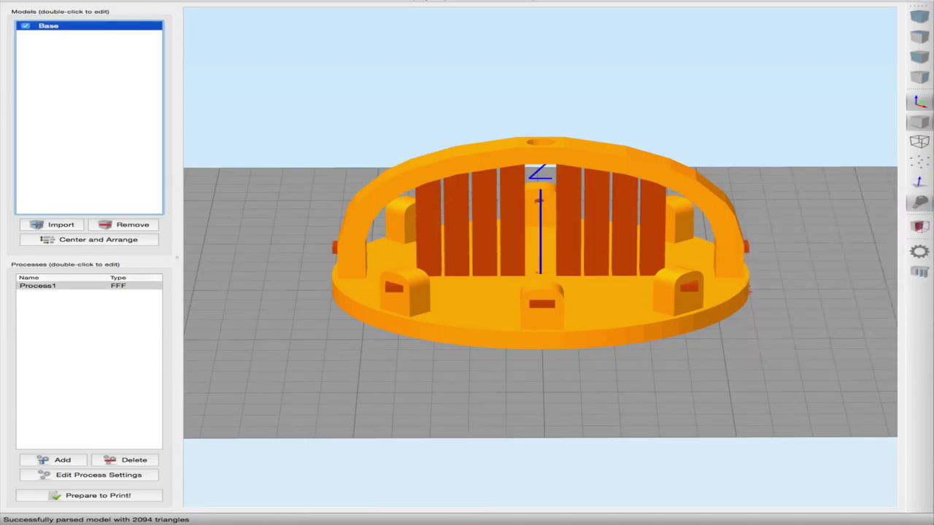
pyautogui.click(55, 475)
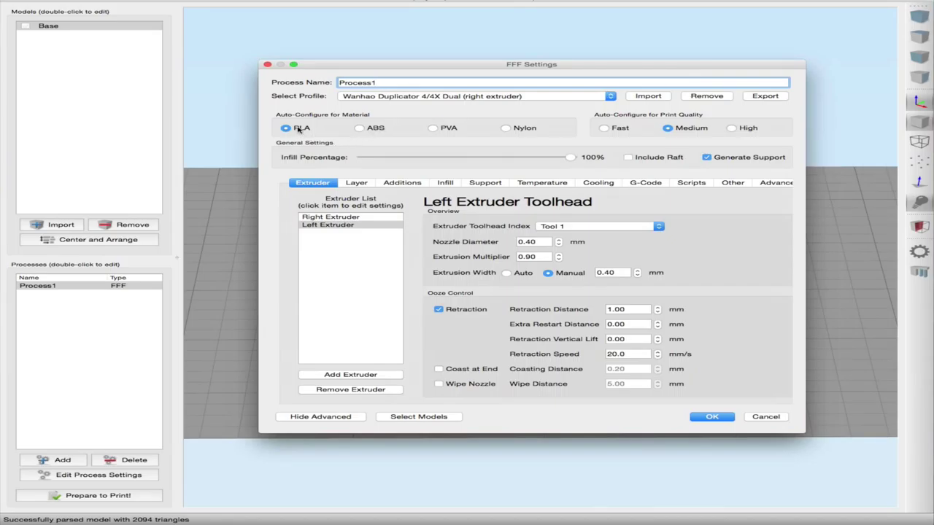
# - Review the Layer, Skirt/Raft and Infill settings, then set Support Infill Percentage to 10
pyautogui.click(356, 183)
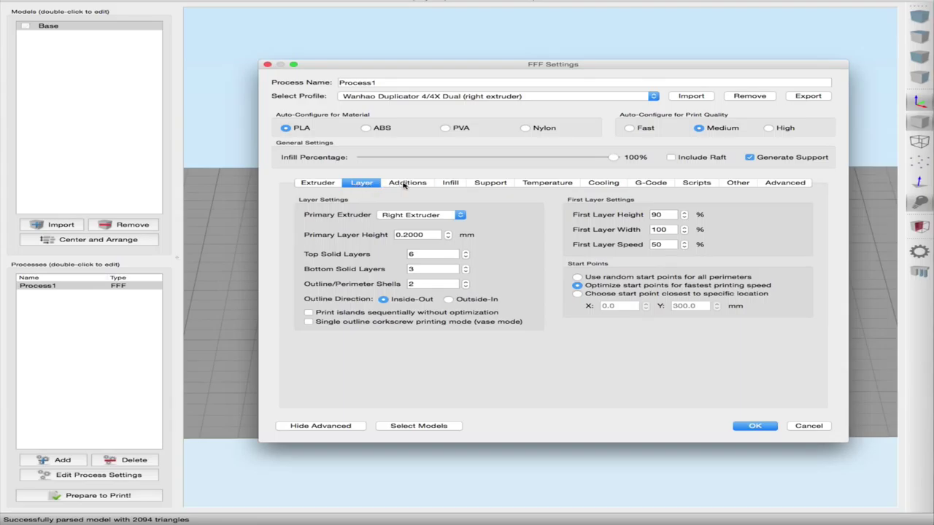
pyautogui.click(403, 184)
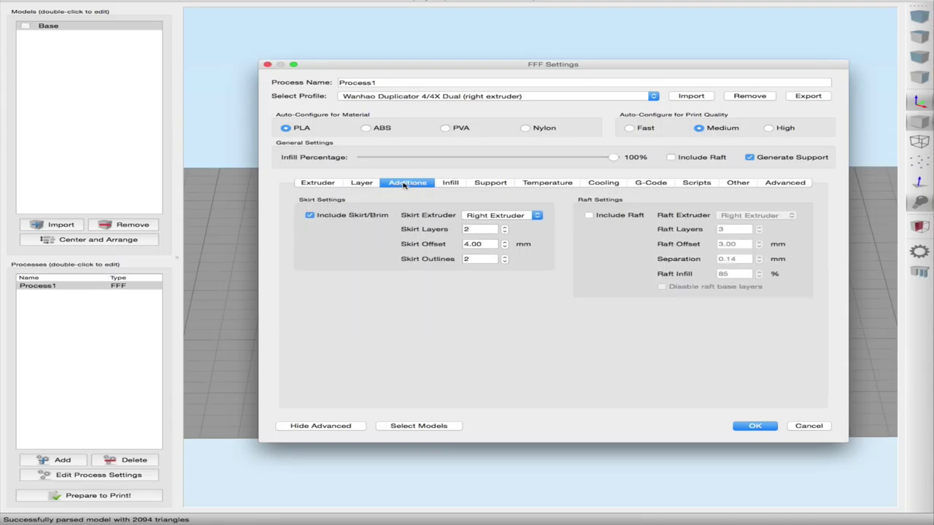
pyautogui.click(452, 183)
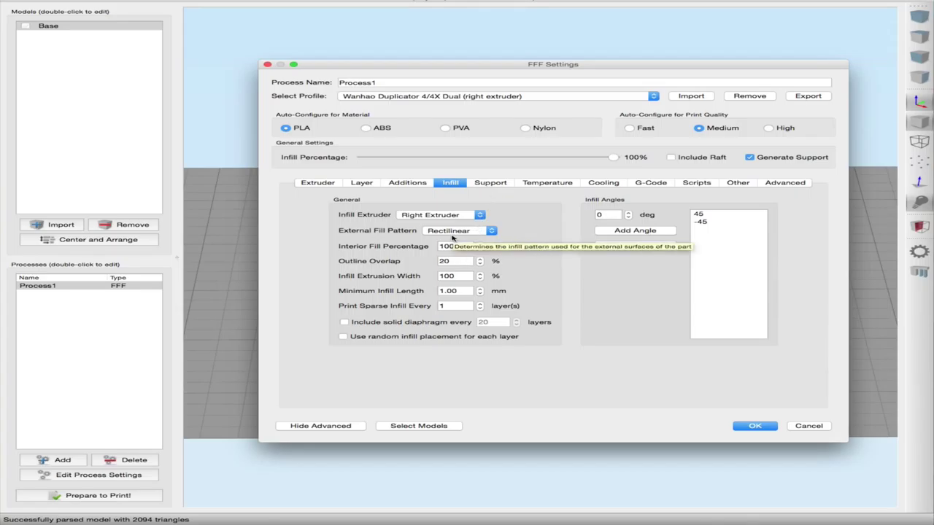
pyautogui.click(492, 183)
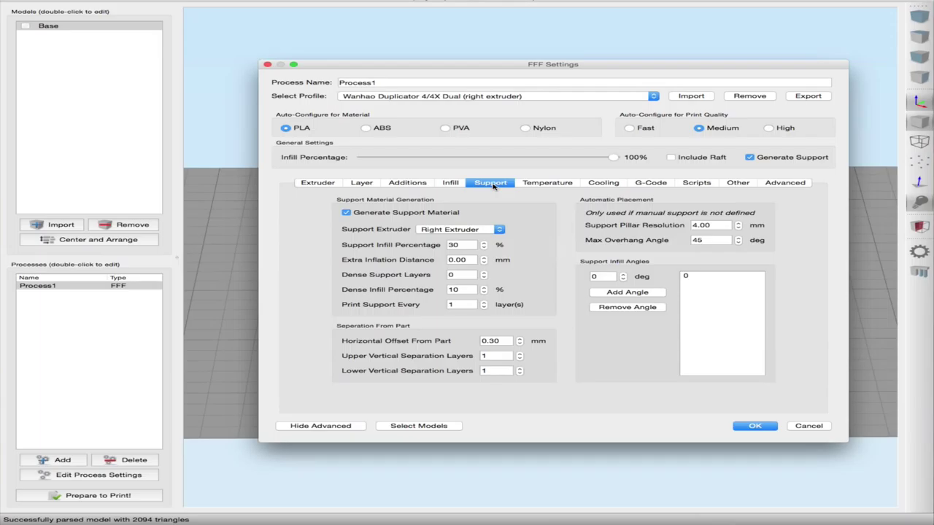
pyautogui.doubleClick(461, 247)
pyautogui.click(525, 250)
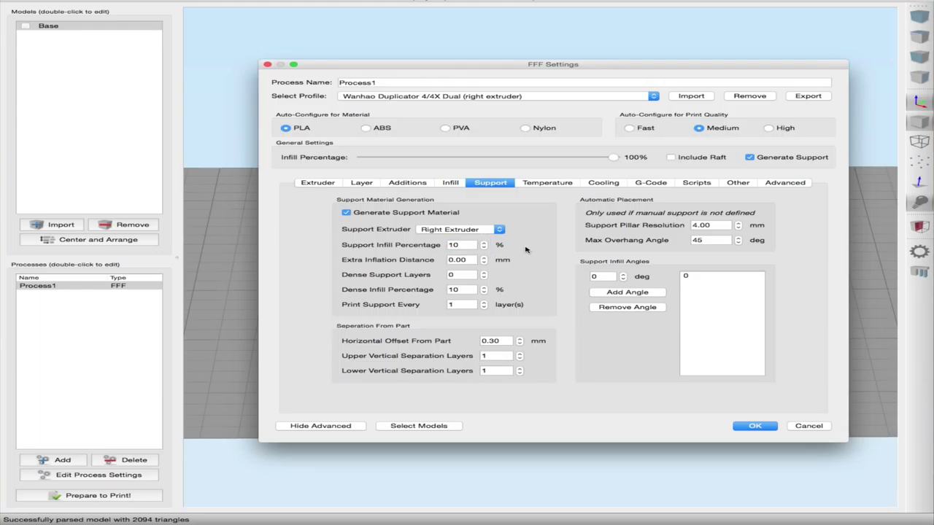
# - Check the extruder and heated bed temperatures, review the remaining tabs, and accept the settings
pyautogui.click(548, 187)
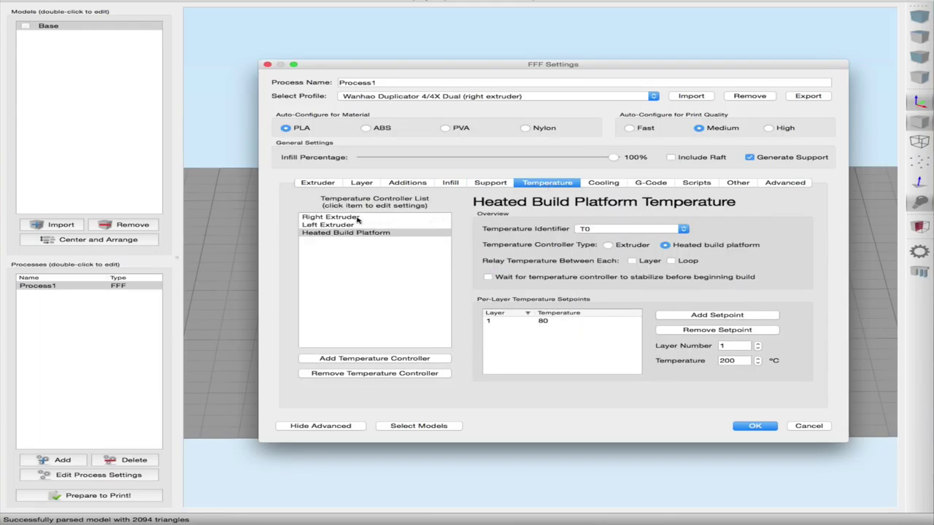
pyautogui.click(357, 218)
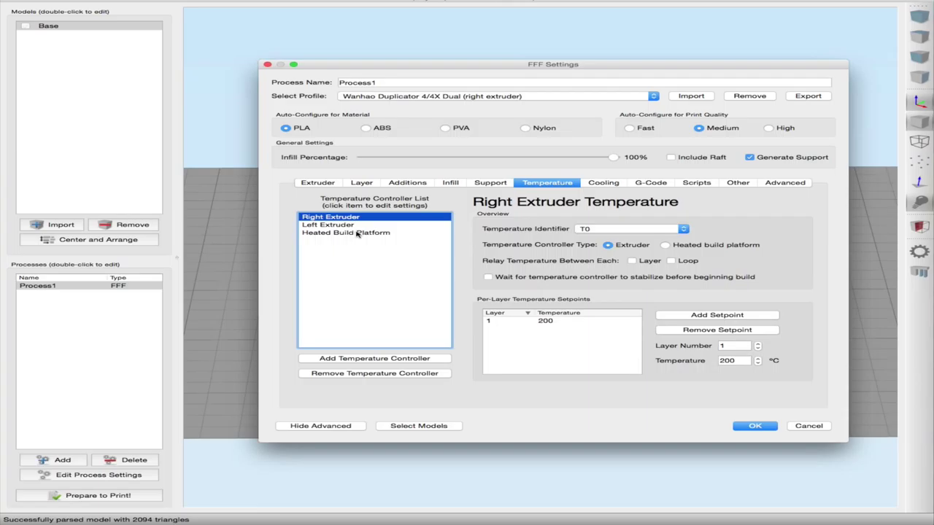
pyautogui.click(357, 233)
pyautogui.click(604, 183)
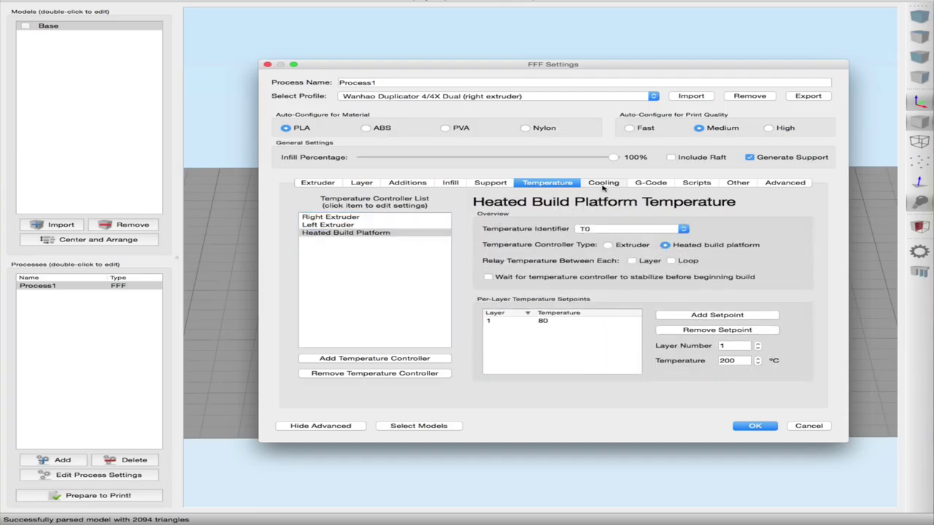
pyautogui.click(646, 184)
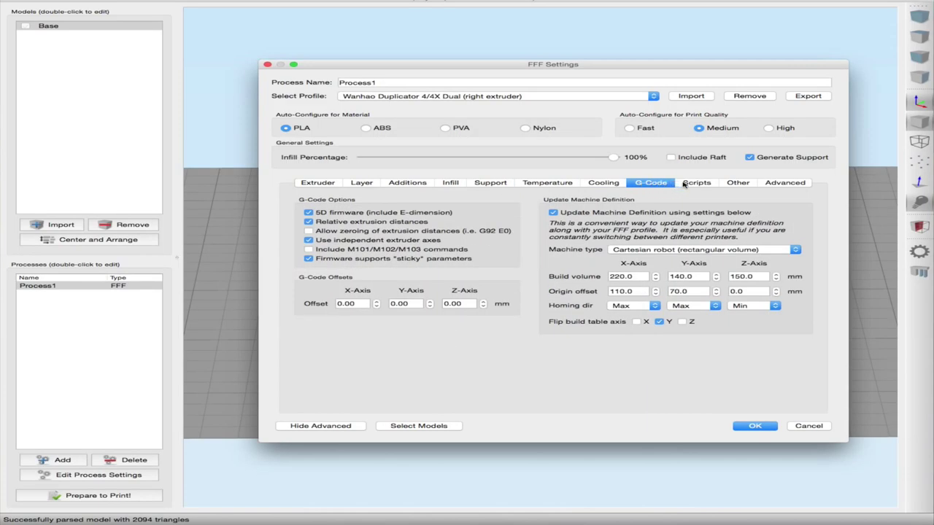
pyautogui.click(708, 183)
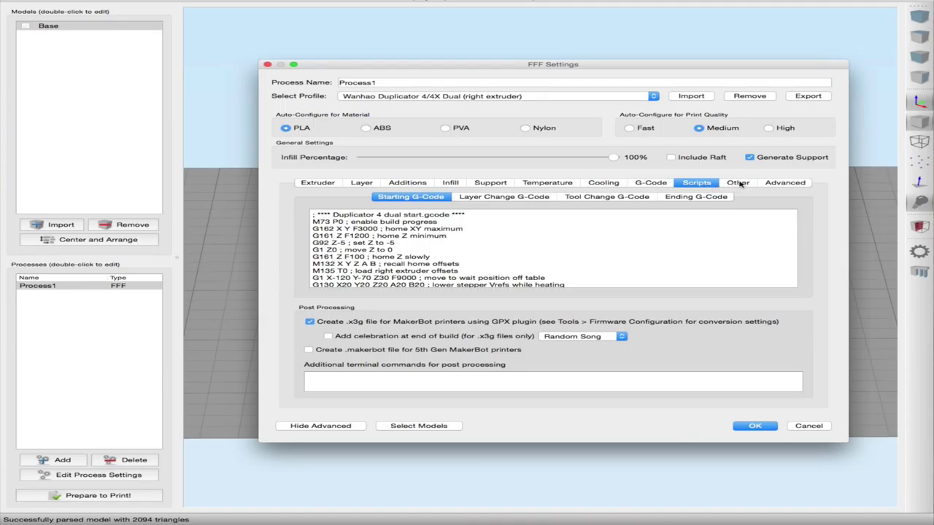
pyautogui.click(738, 183)
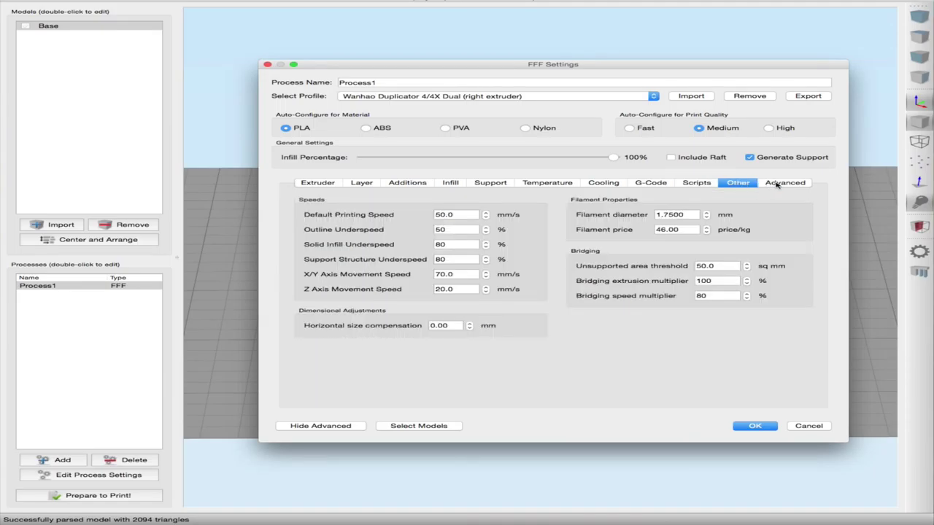
pyautogui.click(777, 184)
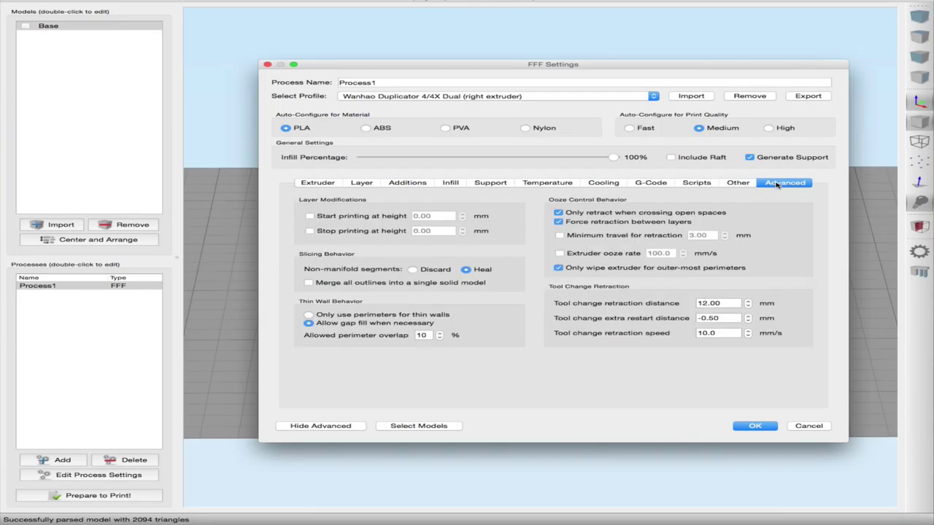
pyautogui.click(754, 426)
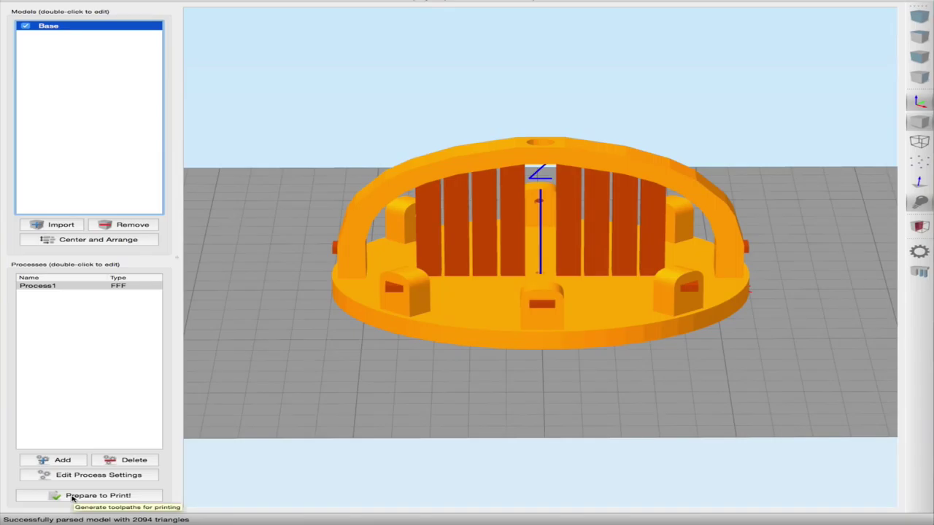
# - Slice the Base model and orbit the toolpath preview (1 h 48 min, 17.79 g)
pyautogui.click(72, 496)
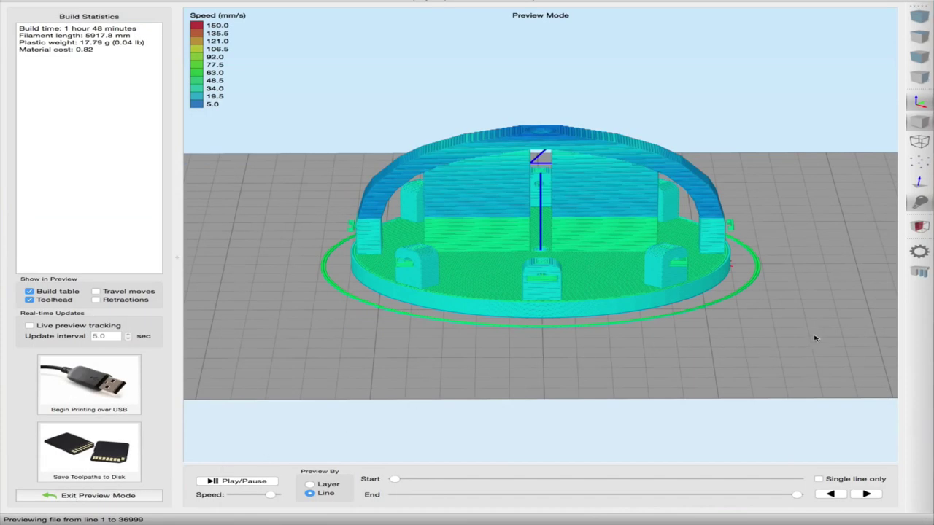
pyautogui.moveTo(815, 338); pyautogui.dragTo(548, 355)
pyautogui.moveTo(769, 290); pyautogui.dragTo(591, 329)
pyautogui.moveTo(778, 268); pyautogui.dragTo(560, 271)
pyautogui.moveTo(828, 235); pyautogui.dragTo(728, 203)
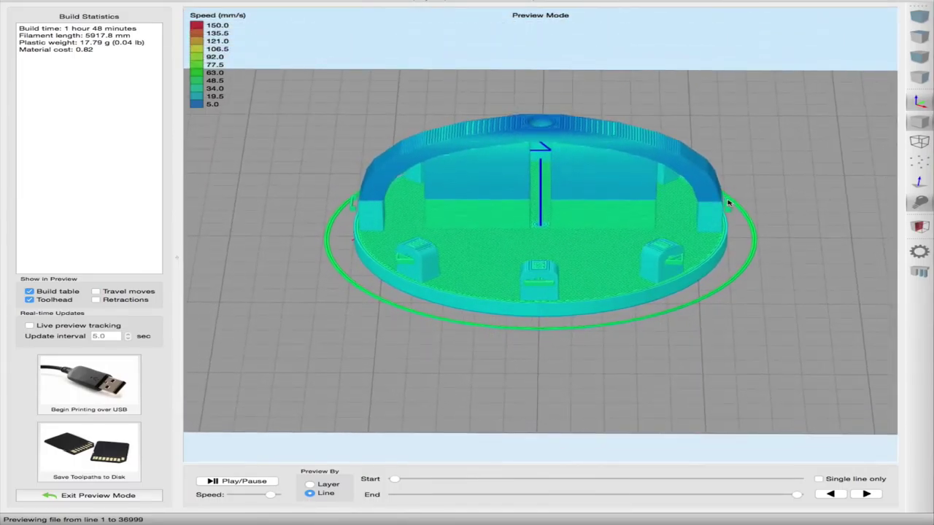
# - Enable Live preview tracking for the USB print
pyautogui.click(30, 326)
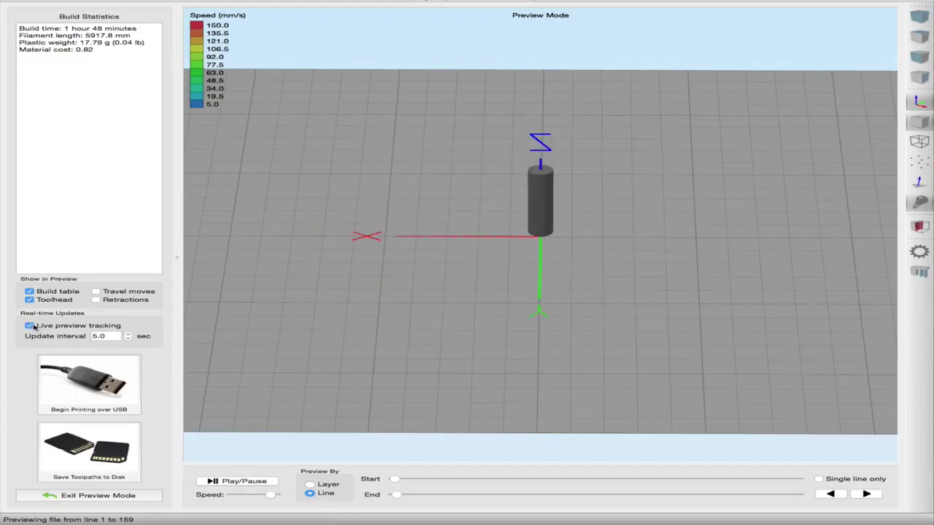